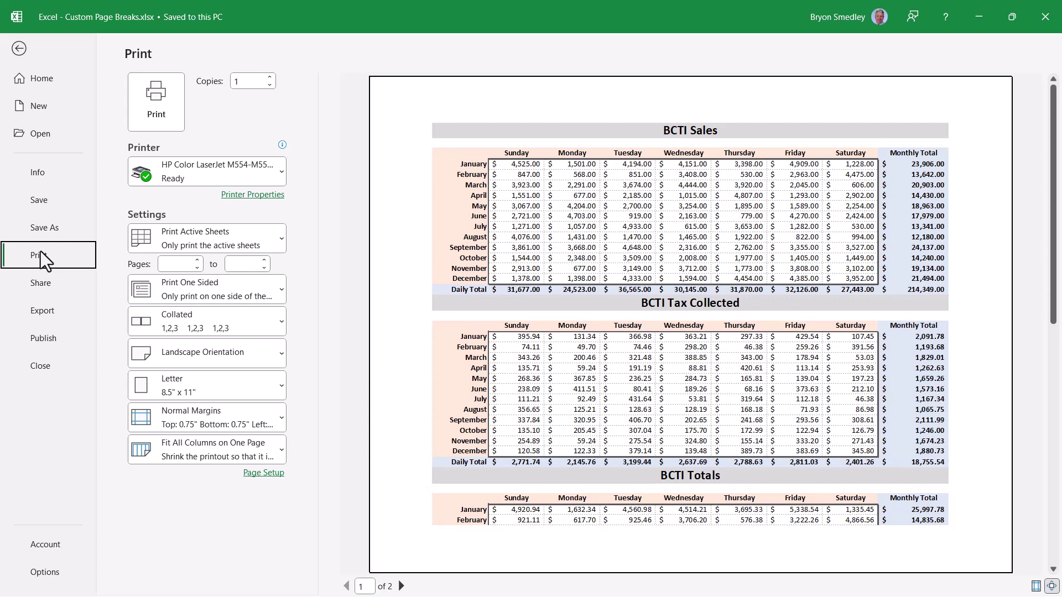
Close the two-page print preview with Esc and return to the BCTI Financials sheet
{"action": "key", "text": "Escape"}
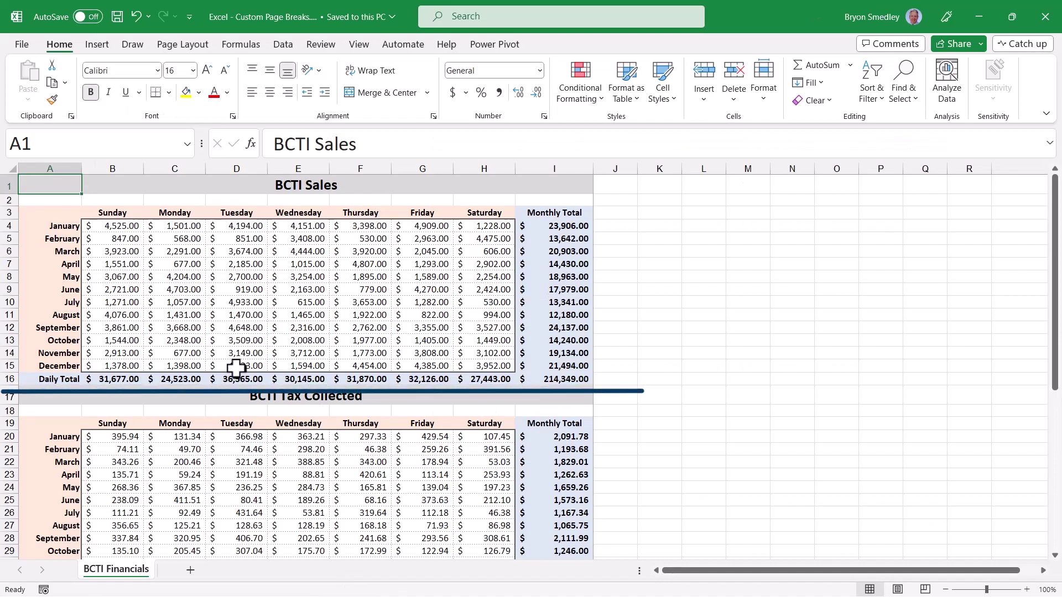
Switch to Page Break Preview and scroll to the BCTI Totals table's automatic page break
{"action": "scroll", "coordinate": [236, 367], "scroll_direction": "down", "scroll_amount": 5}
{"action": "scroll", "coordinate": [236, 368], "scroll_direction": "up", "scroll_amount": 5}
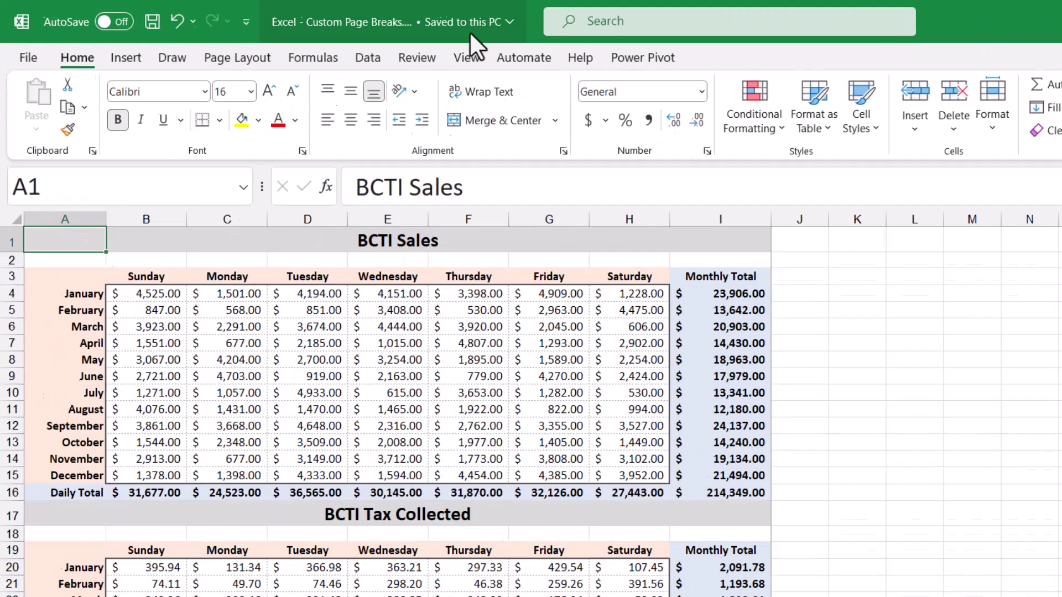
{"action": "left_click", "coordinate": [360, 46]}
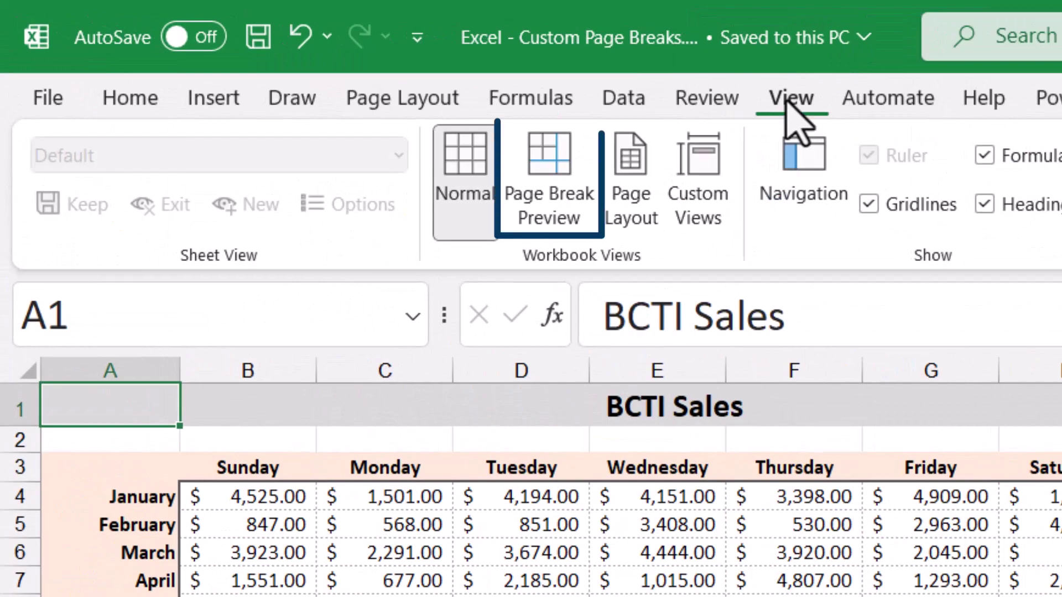
{"action": "key", "text": "alt+w"}
{"action": "key", "text": "i"}
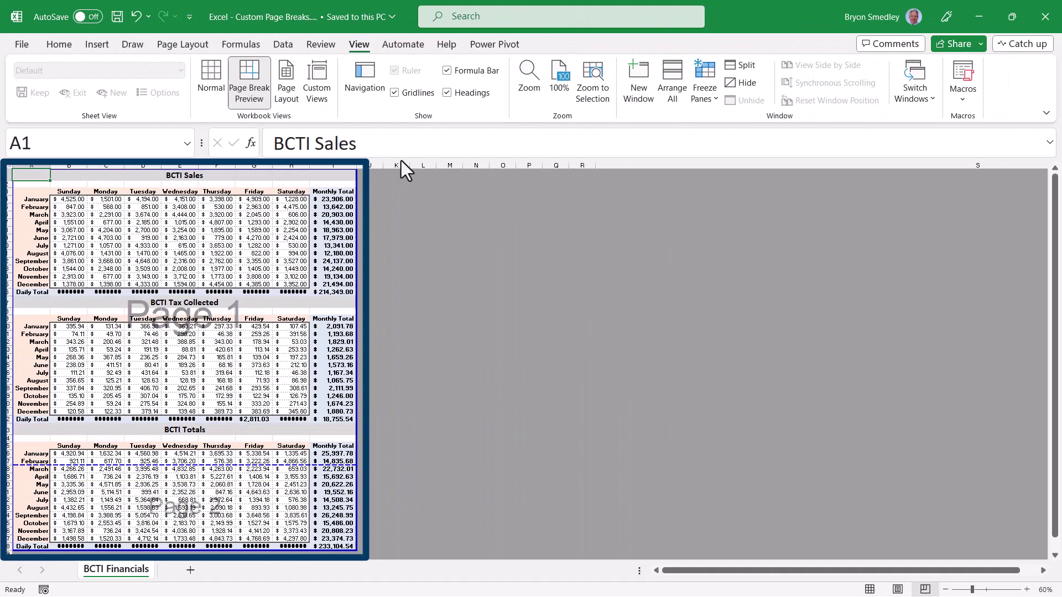
{"action": "scroll", "coordinate": [198, 426], "scroll_direction": "up", "scroll_amount": 2}
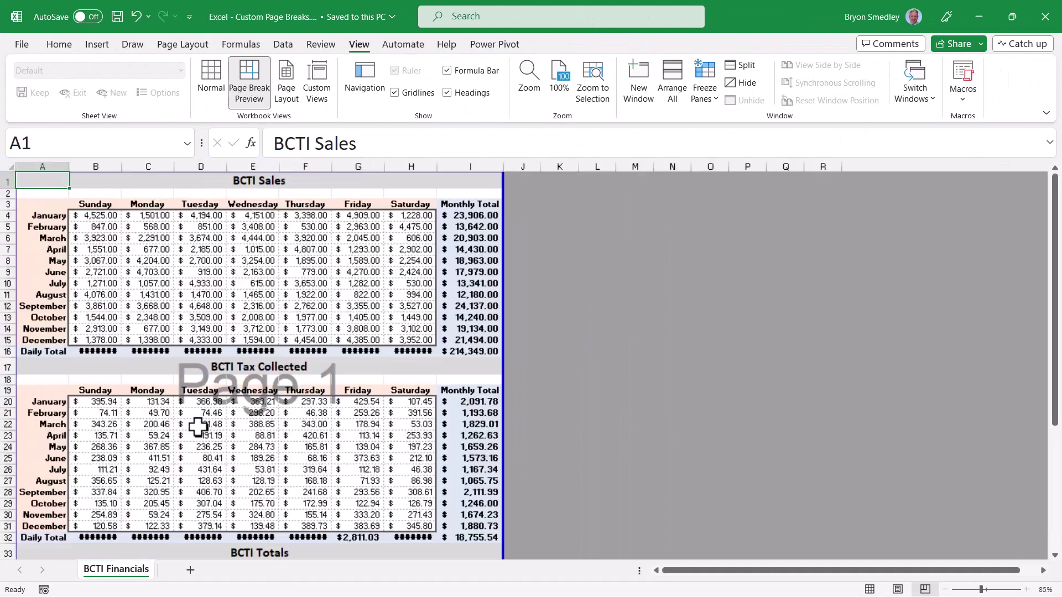
{"action": "scroll", "coordinate": [198, 426], "scroll_direction": "up", "scroll_amount": 3}
{"action": "scroll", "coordinate": [198, 426], "scroll_direction": "down", "scroll_amount": 5}
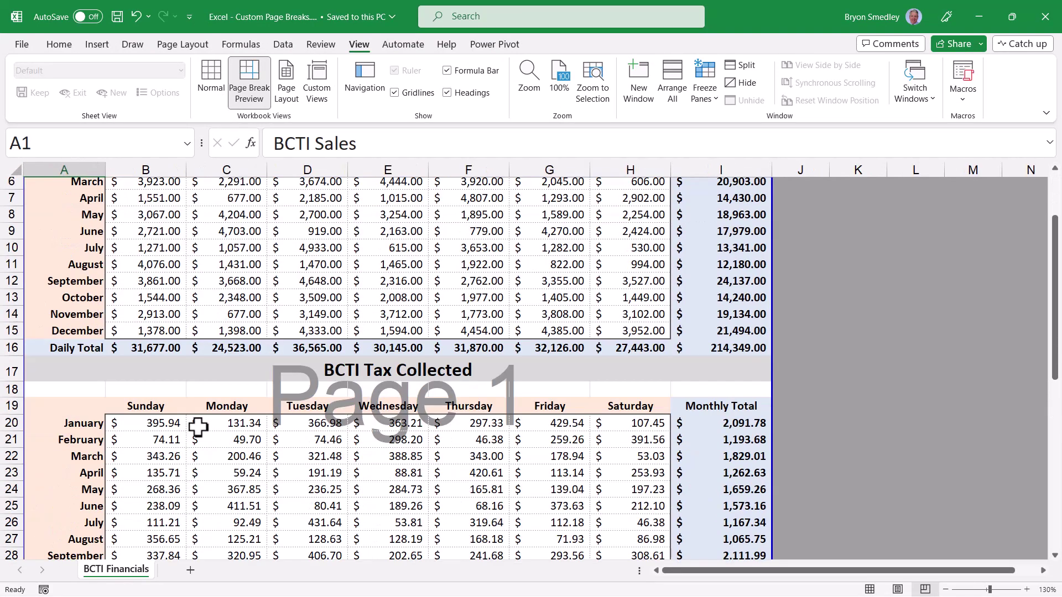
{"action": "scroll", "coordinate": [198, 426], "scroll_direction": "down", "scroll_amount": 6}
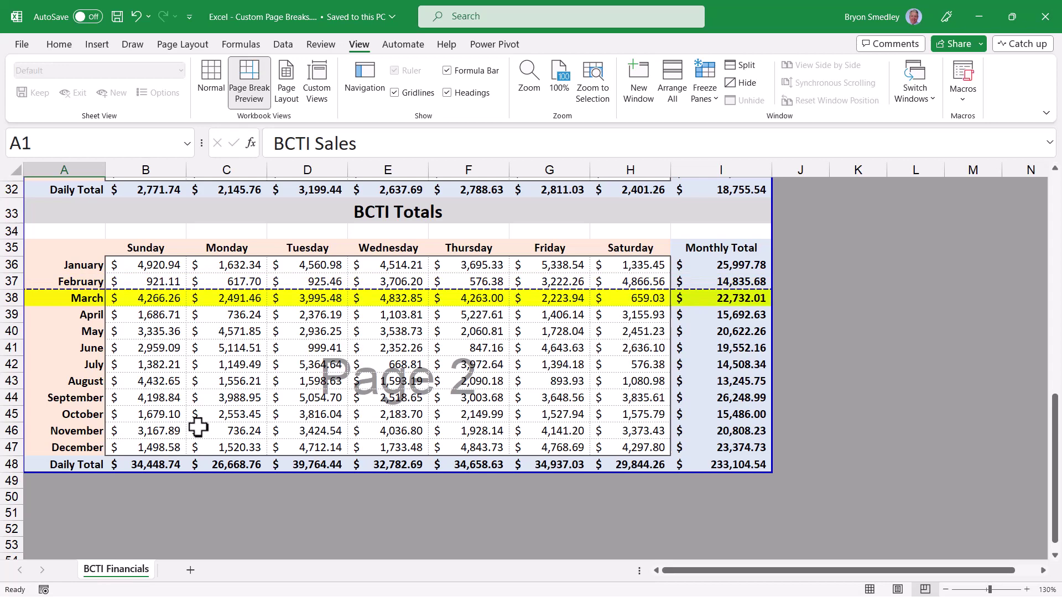
Drag the dashed page break up from below row 37 to just below row 16
{"action": "scroll", "coordinate": [205, 426], "scroll_direction": "up", "scroll_amount": 8}
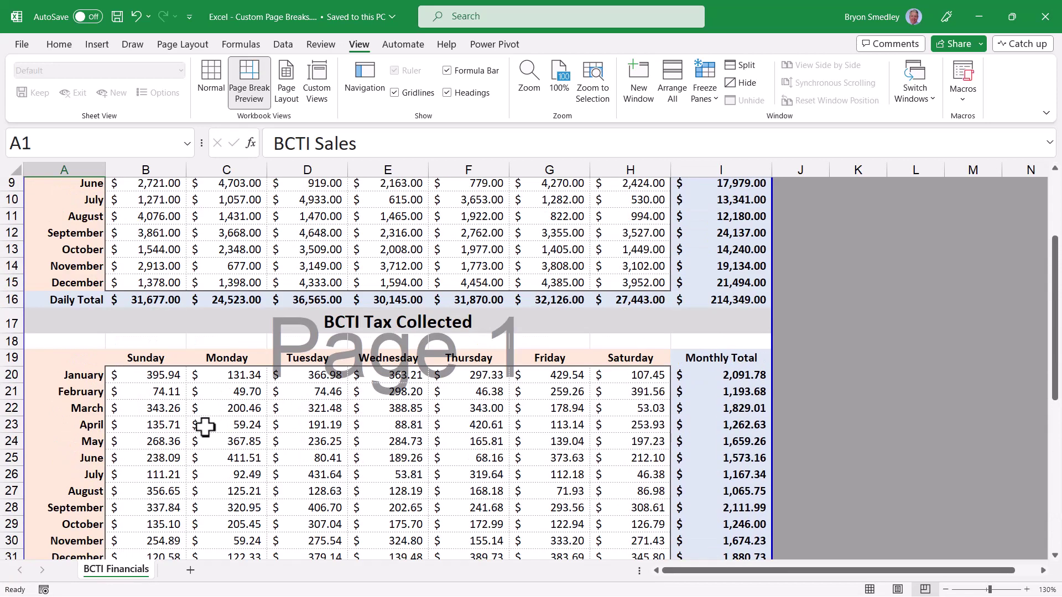
{"action": "scroll", "coordinate": [204, 426], "scroll_direction": "up", "scroll_amount": 3}
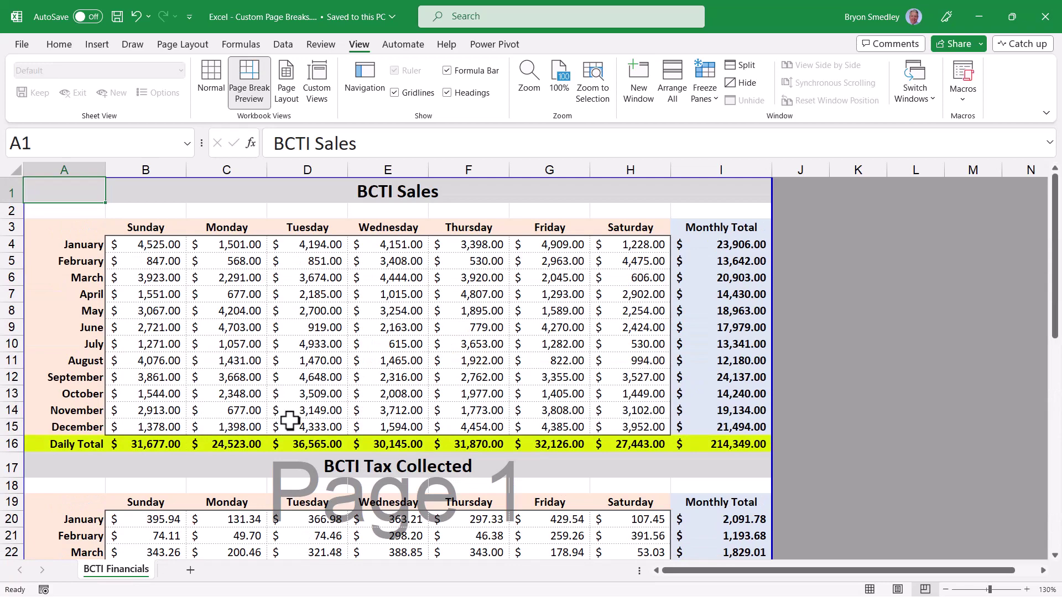
{"action": "scroll", "coordinate": [290, 421], "scroll_direction": "down", "scroll_amount": 7}
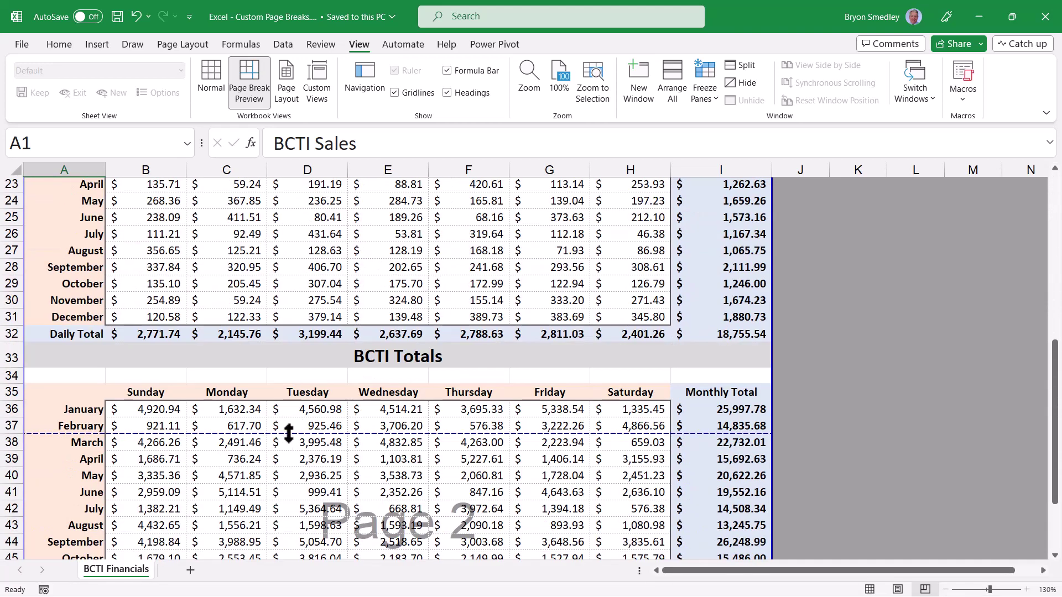
{"action": "left_click_drag", "start_coordinate": [289, 433], "coordinate": [264, 272]}
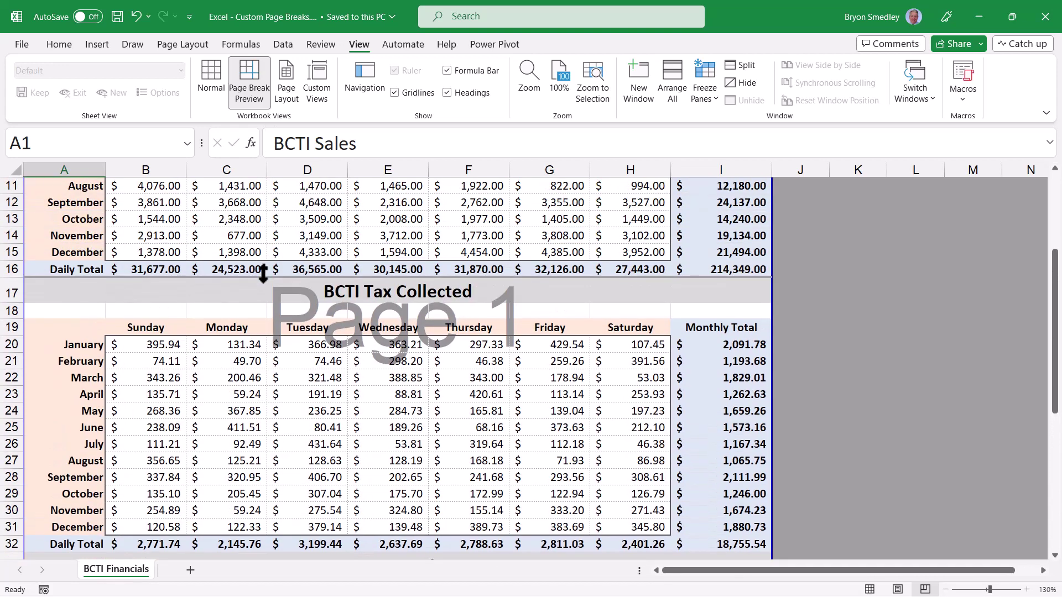
{"action": "left_click_drag", "start_coordinate": [264, 272], "coordinate": [265, 273]}
{"action": "scroll", "coordinate": [285, 320], "scroll_direction": "up", "scroll_amount": 4}
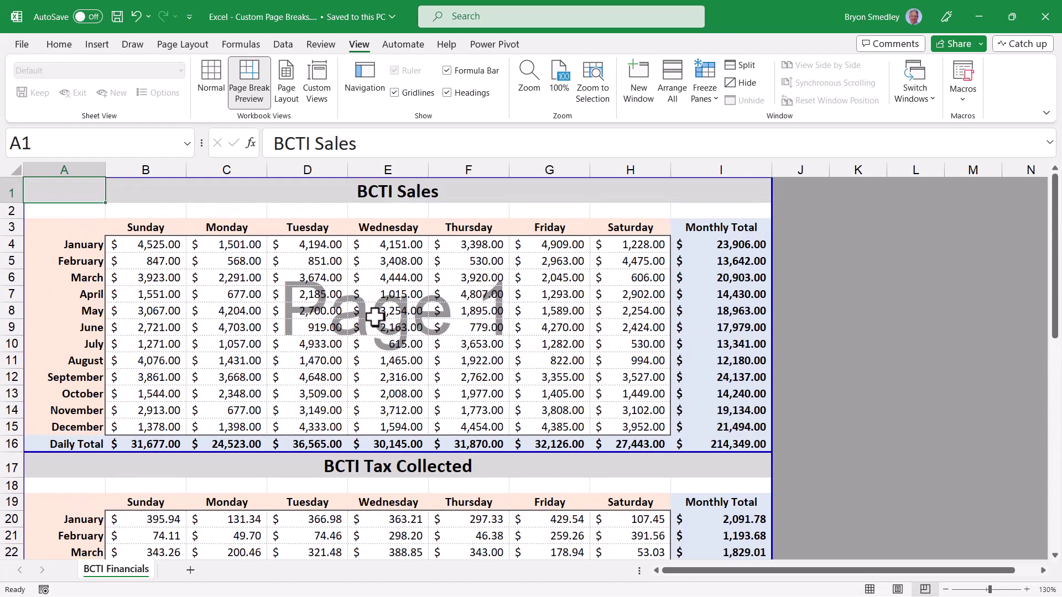
{"action": "scroll", "coordinate": [374, 316], "scroll_direction": "down", "scroll_amount": 9}
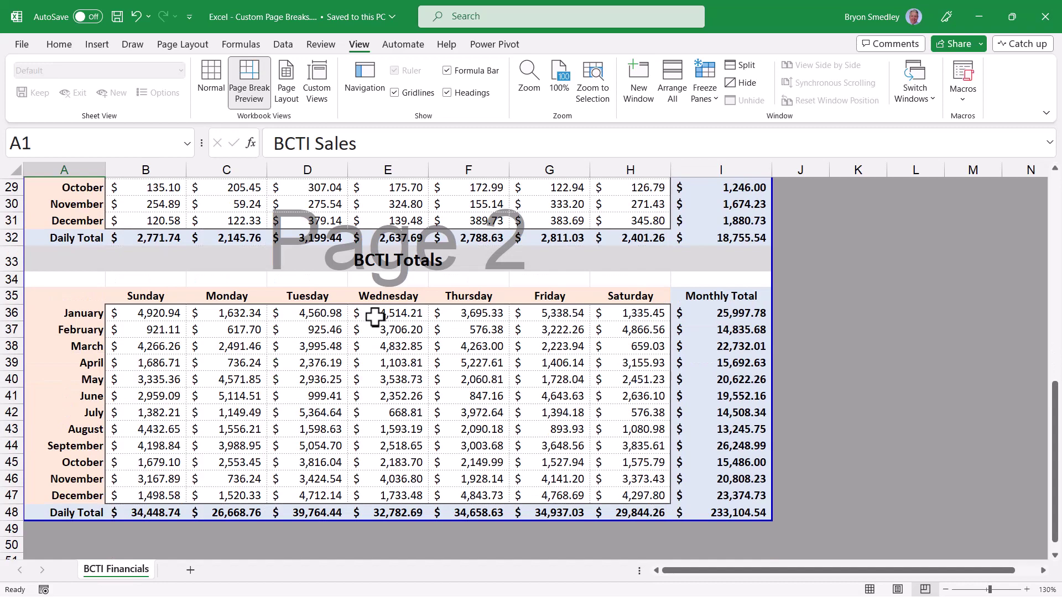
{"action": "scroll", "coordinate": [375, 317], "scroll_direction": "up", "scroll_amount": 7}
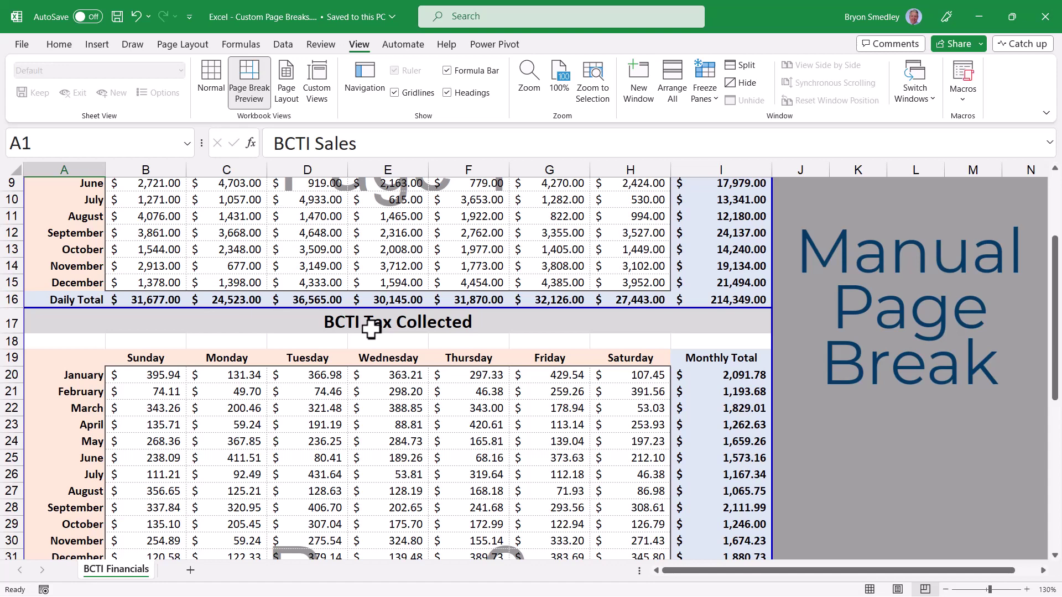
{"action": "scroll", "coordinate": [369, 330], "scroll_direction": "down", "scroll_amount": 4}
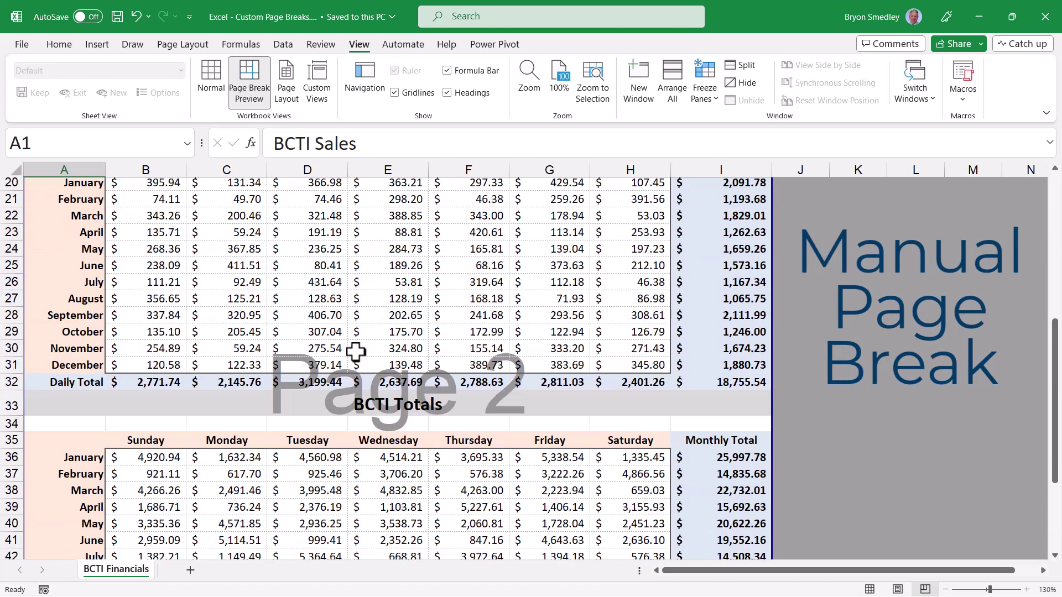
{"action": "scroll", "coordinate": [251, 388], "scroll_direction": "up", "scroll_amount": 2}
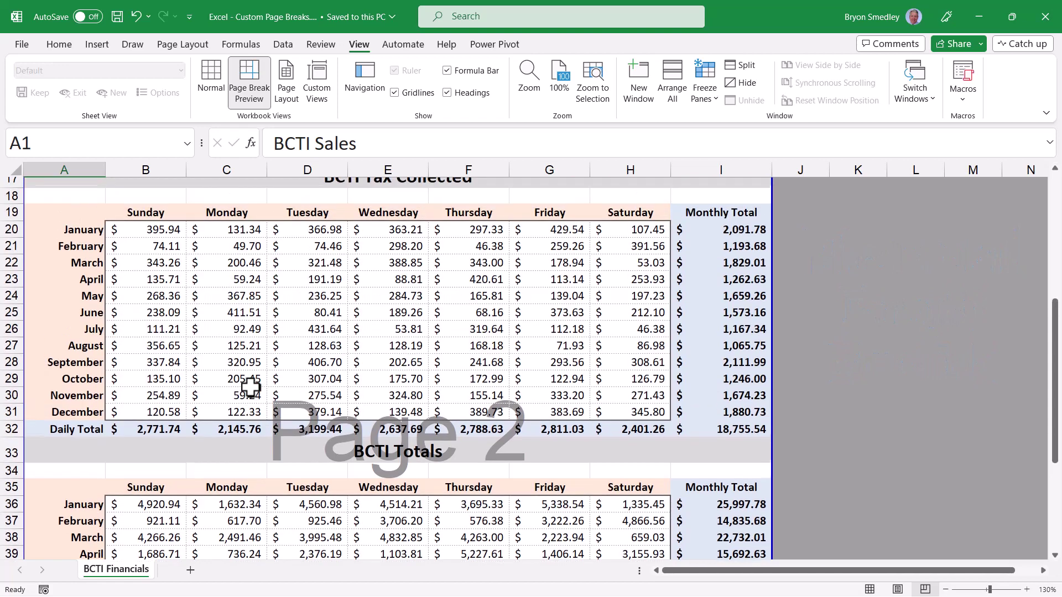
{"action": "scroll", "coordinate": [251, 387], "scroll_direction": "down", "scroll_amount": 3}
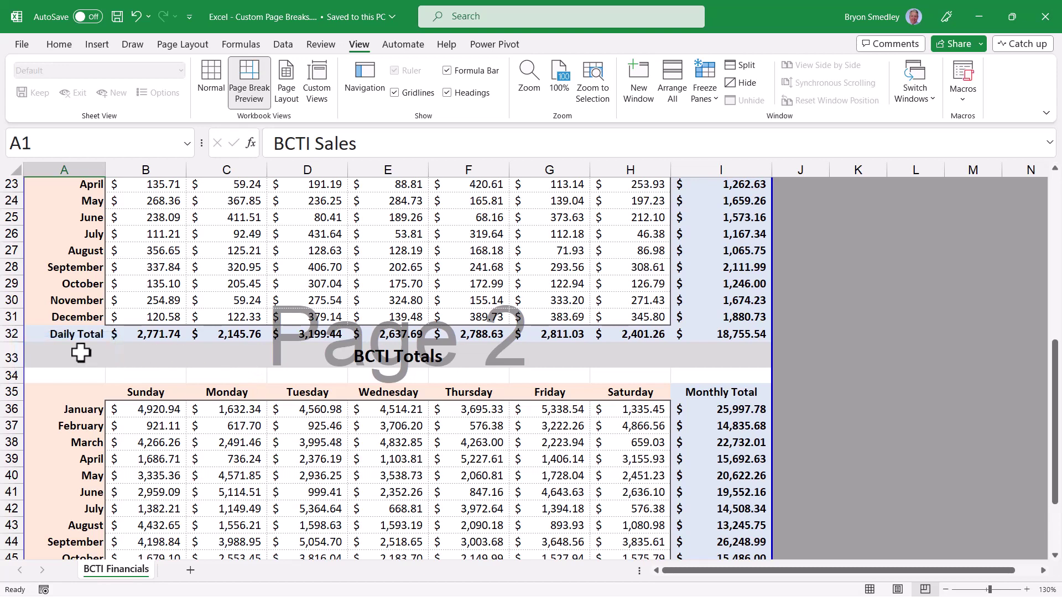
Insert a page break above the BCTI Totals heading in A33, then check the three pages
{"action": "left_click", "coordinate": [81, 353]}
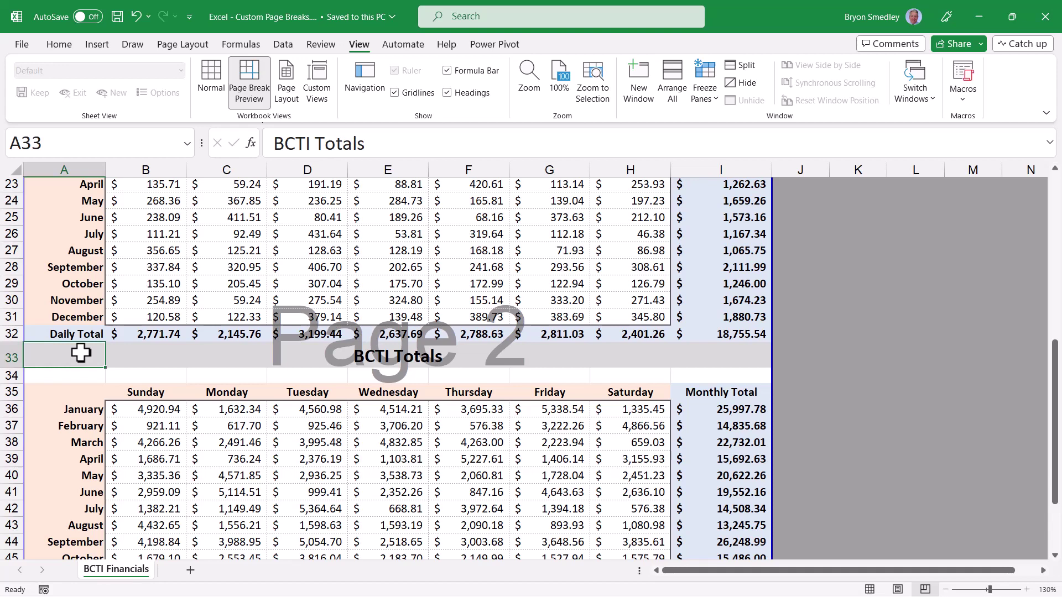
{"action": "right_click", "coordinate": [81, 353]}
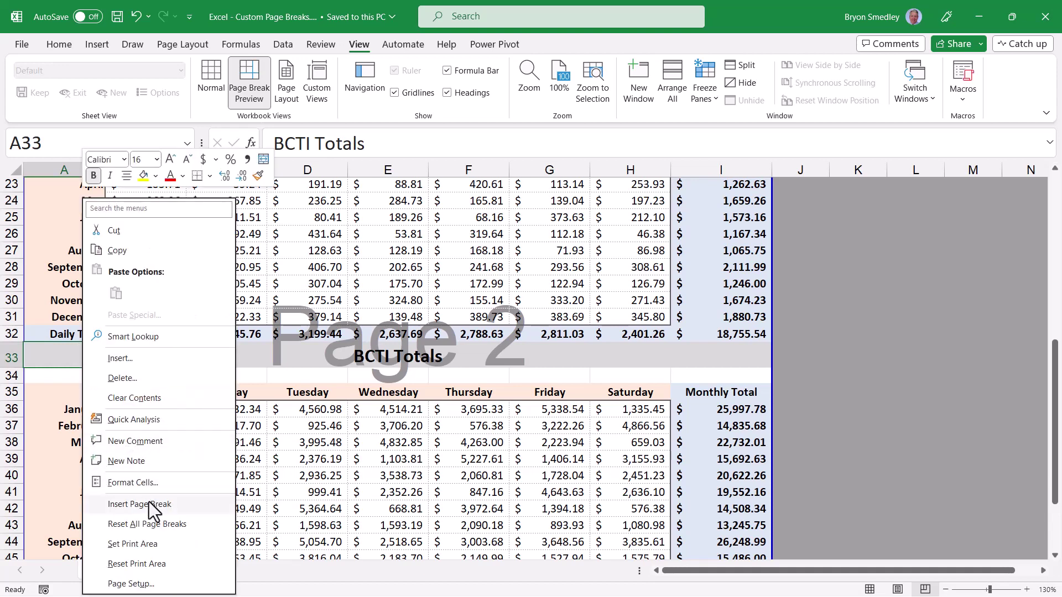
{"action": "left_click", "coordinate": [148, 502]}
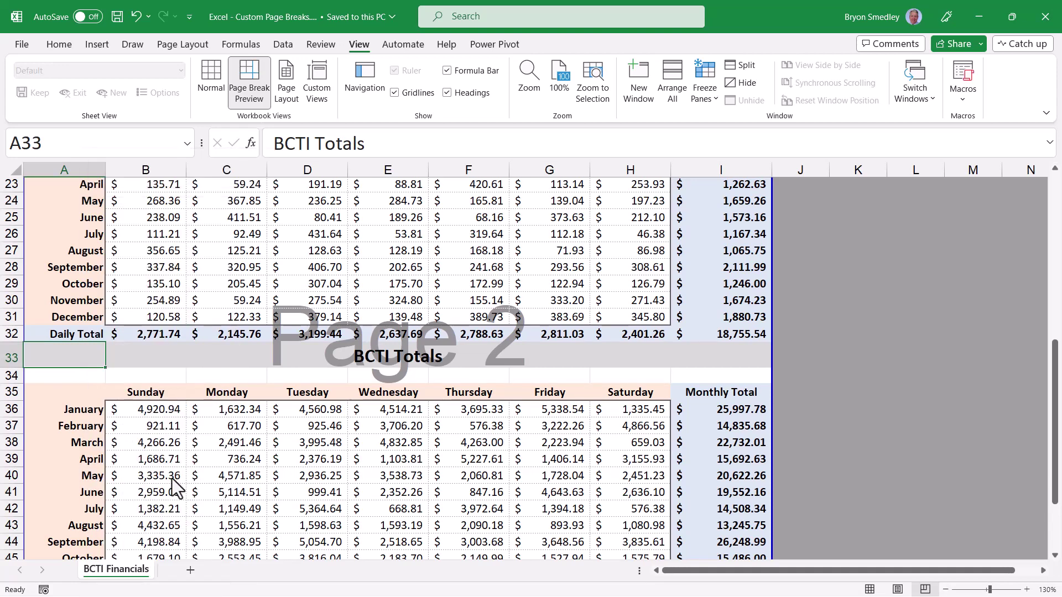
{"action": "left_click", "coordinate": [349, 265]}
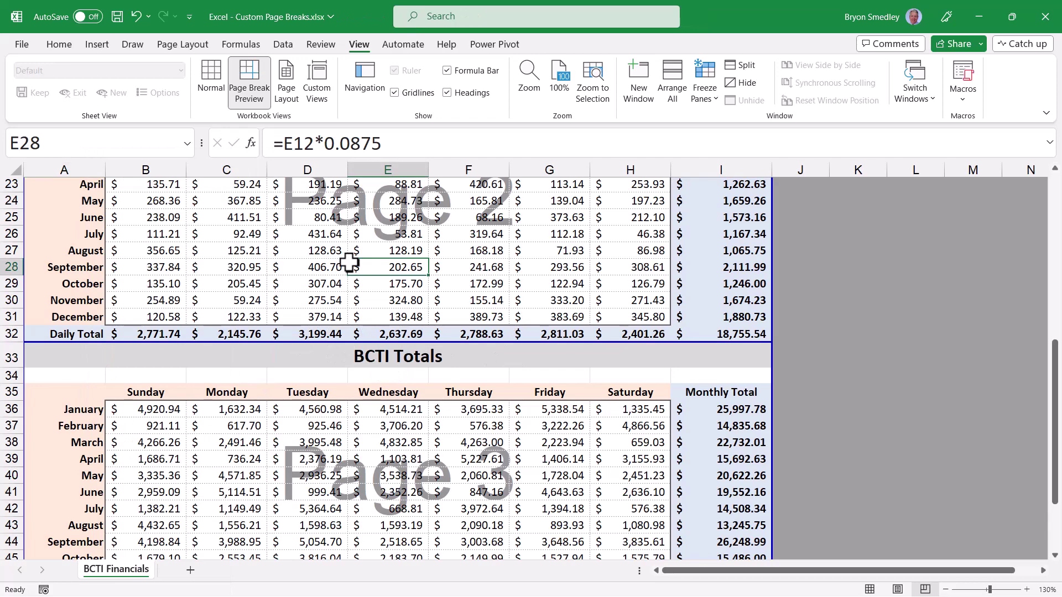
{"action": "scroll", "coordinate": [350, 264], "scroll_direction": "up", "scroll_amount": 3}
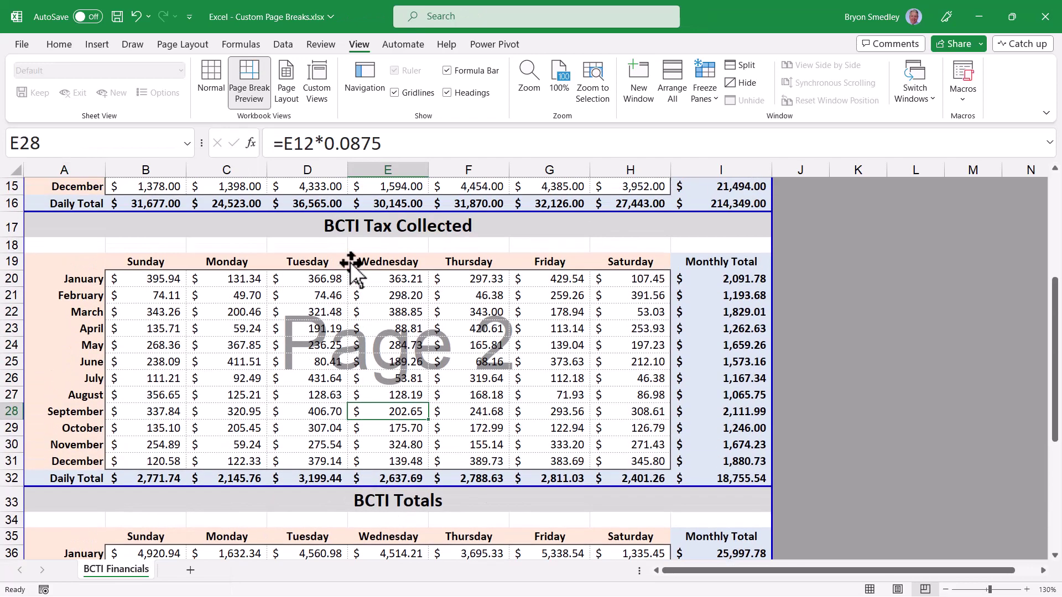
{"action": "scroll", "coordinate": [350, 264], "scroll_direction": "down", "scroll_amount": 4}
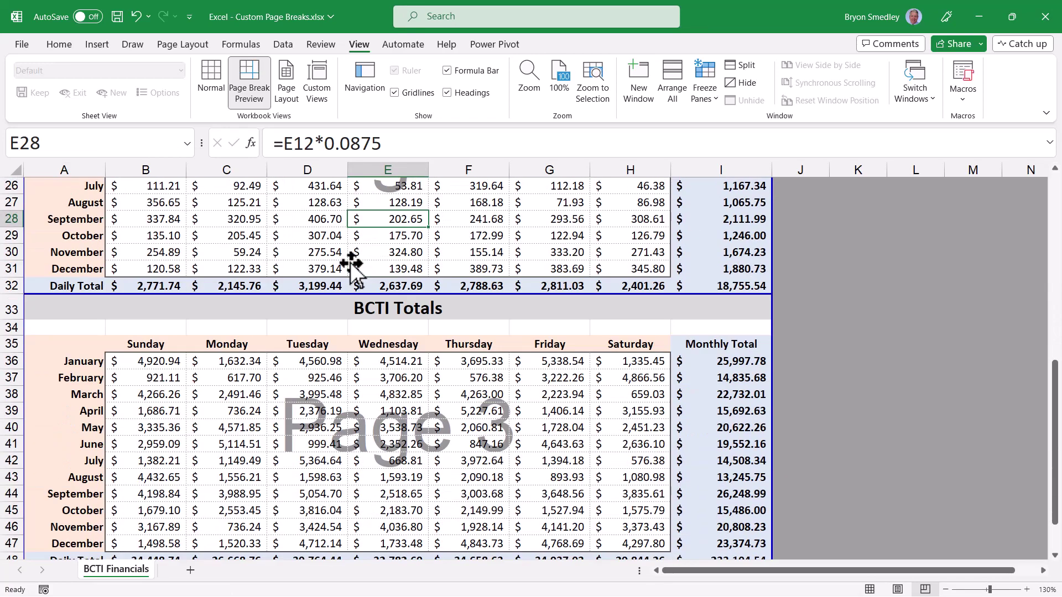
{"action": "scroll", "coordinate": [350, 263], "scroll_direction": "up", "scroll_amount": 8}
{"action": "scroll", "coordinate": [350, 261], "scroll_direction": "down", "scroll_amount": 9}
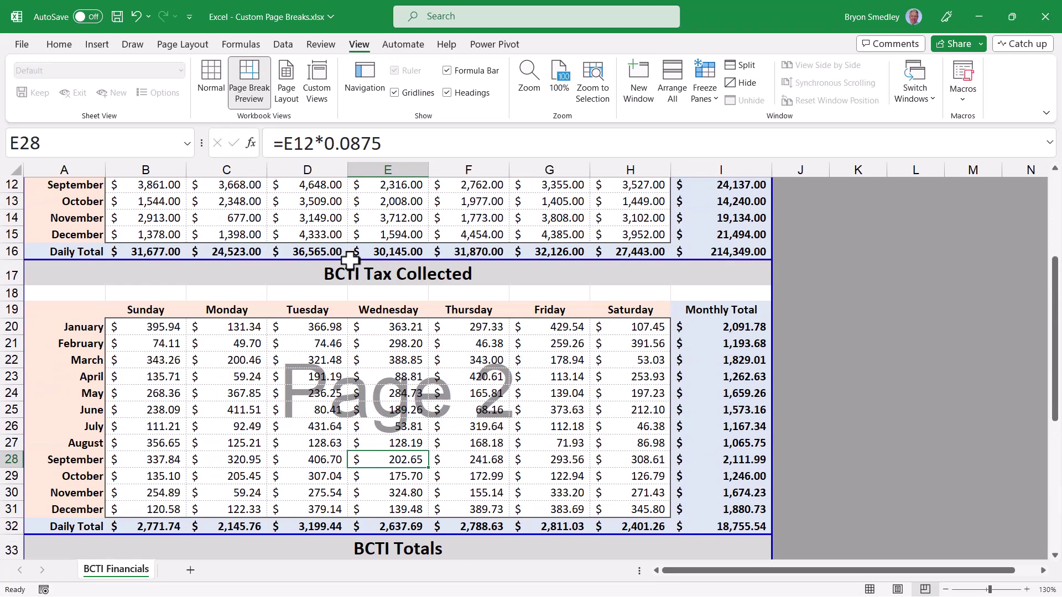
{"action": "left_click", "coordinate": [66, 257]}
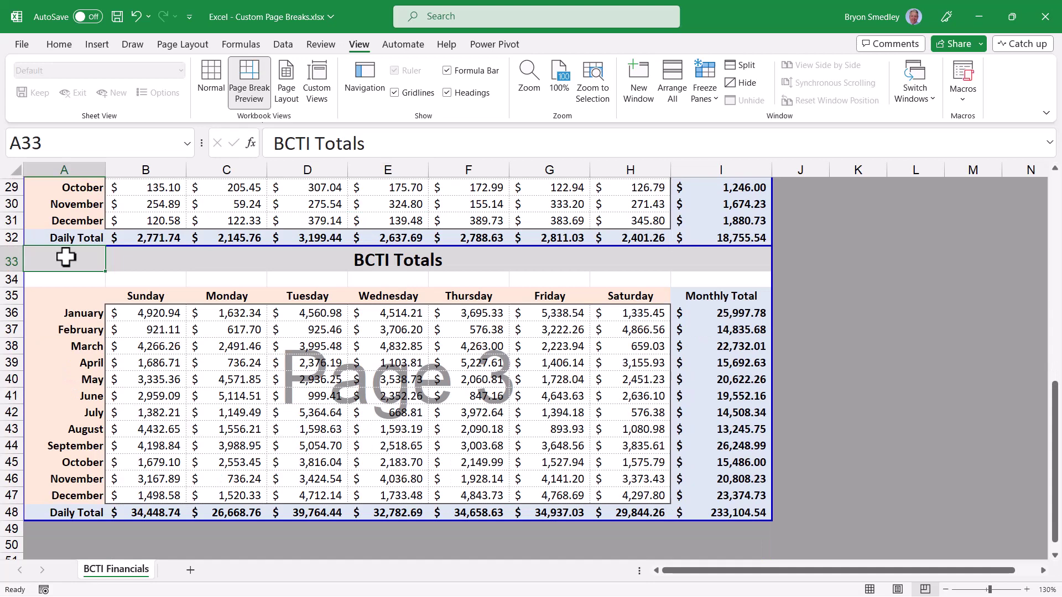
{"action": "right_click", "coordinate": [65, 257]}
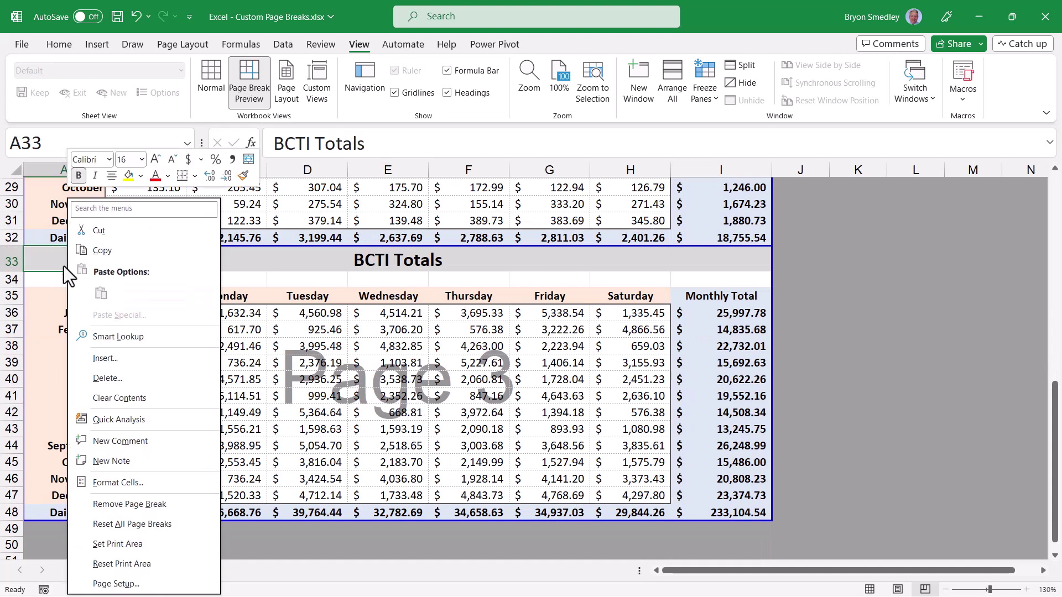
{"action": "left_click", "coordinate": [108, 504]}
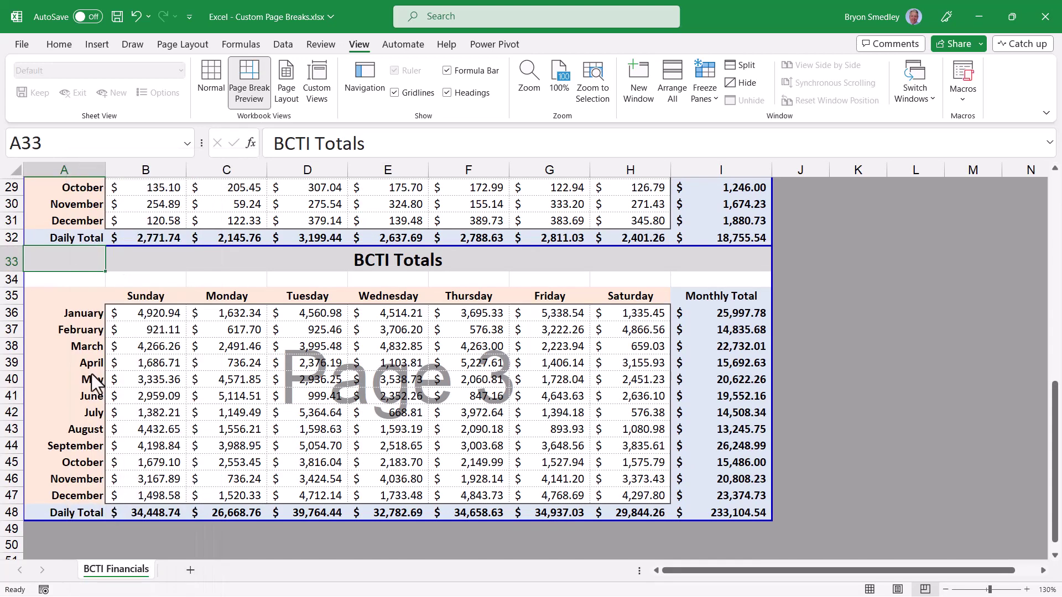
{"action": "key", "text": "ctrl+s"}
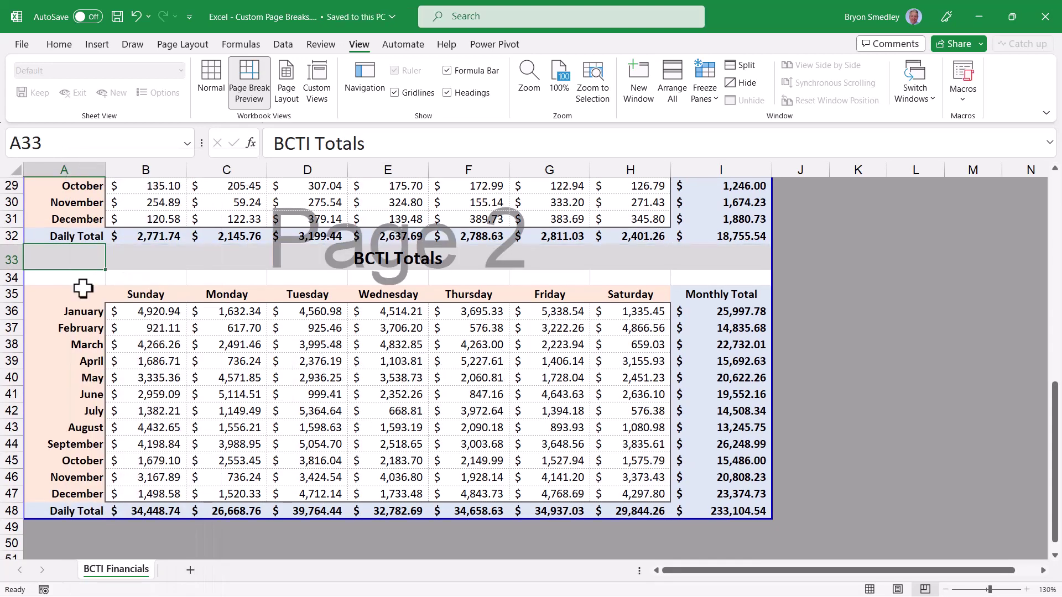
{"action": "right_click", "coordinate": [83, 257]}
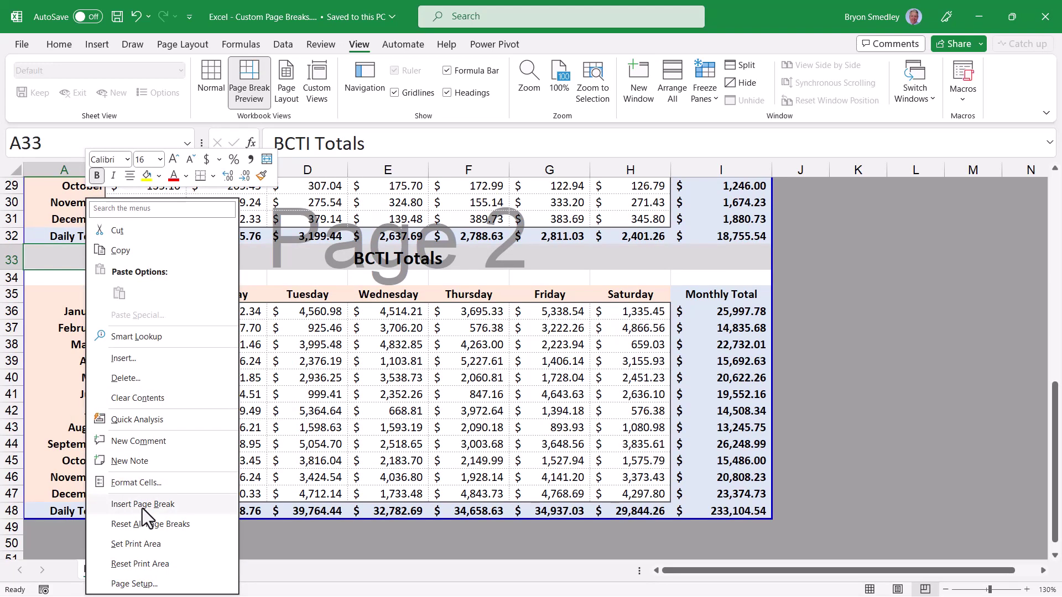
{"action": "left_click", "coordinate": [55, 261]}
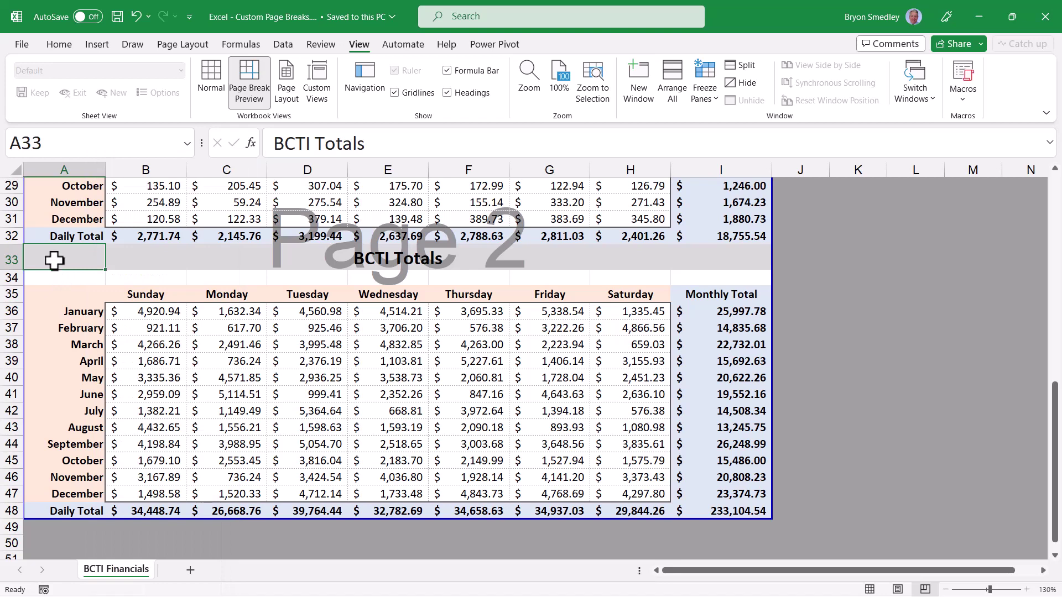
{"action": "right_click", "coordinate": [62, 259]}
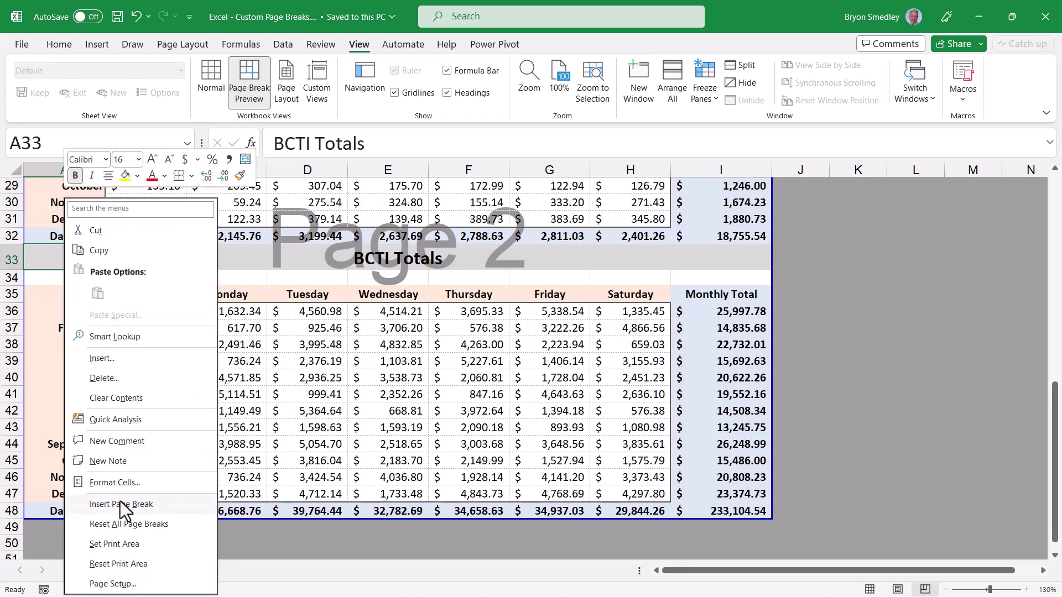
{"action": "left_click", "coordinate": [120, 501]}
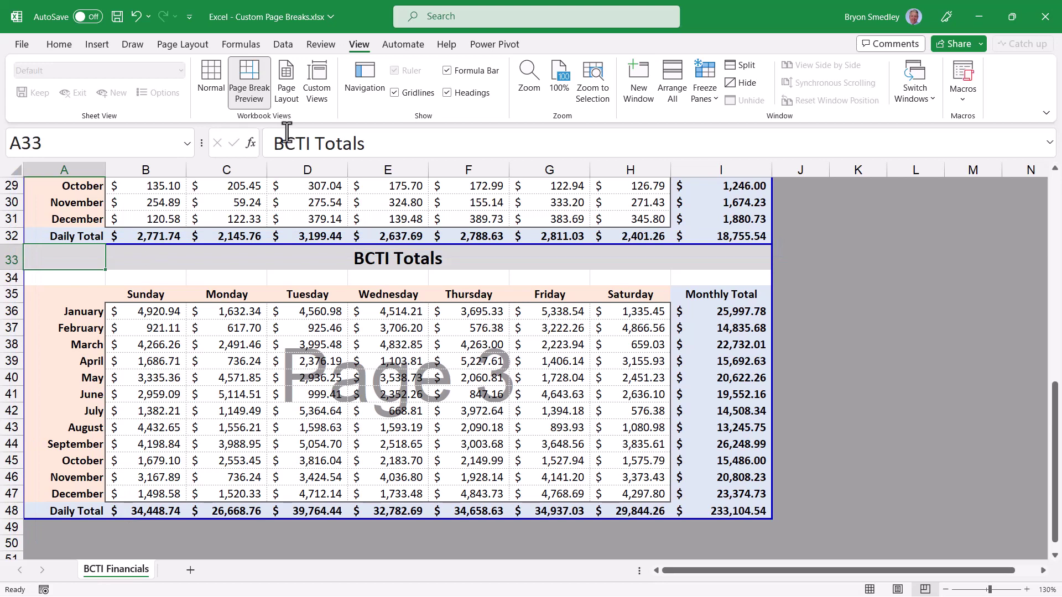
Undo the row 33 break and insert page breaks at F33 instead
{"action": "key", "text": "ctrl+z"}
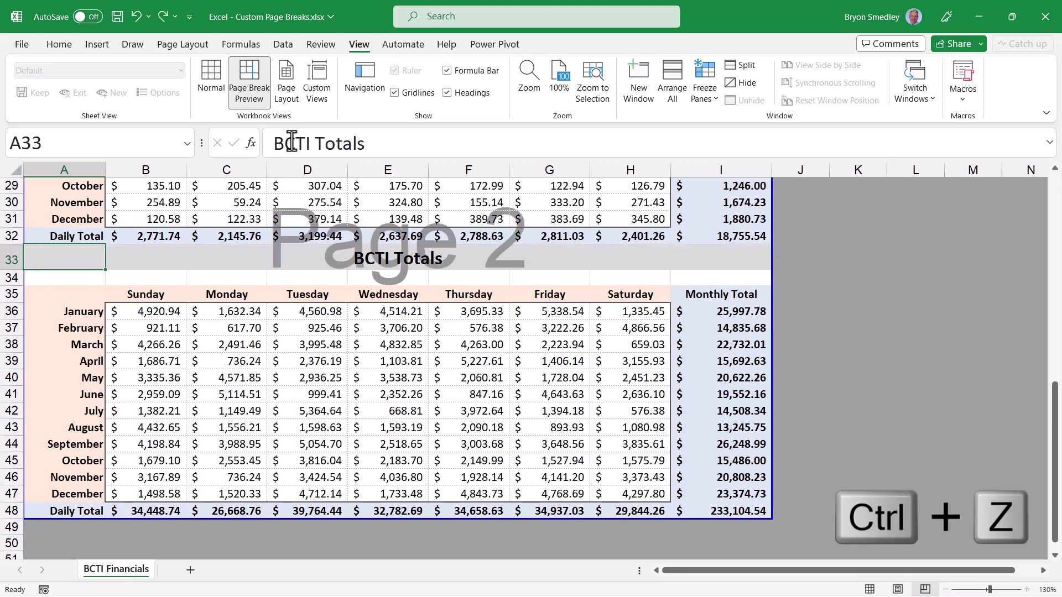
{"action": "left_click", "coordinate": [463, 257]}
{"action": "right_click", "coordinate": [464, 257]}
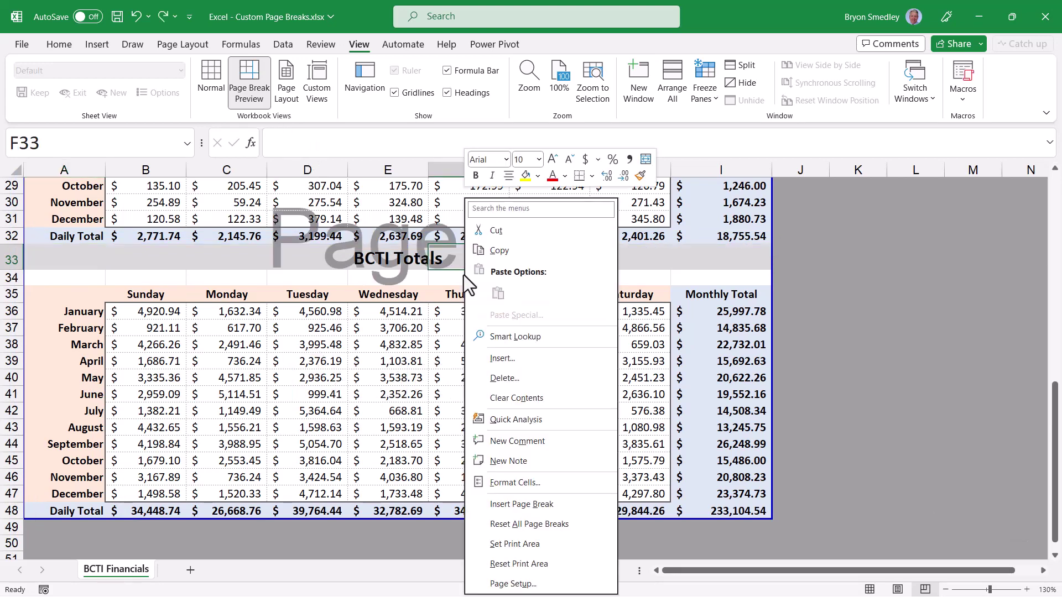
{"action": "left_click", "coordinate": [509, 500]}
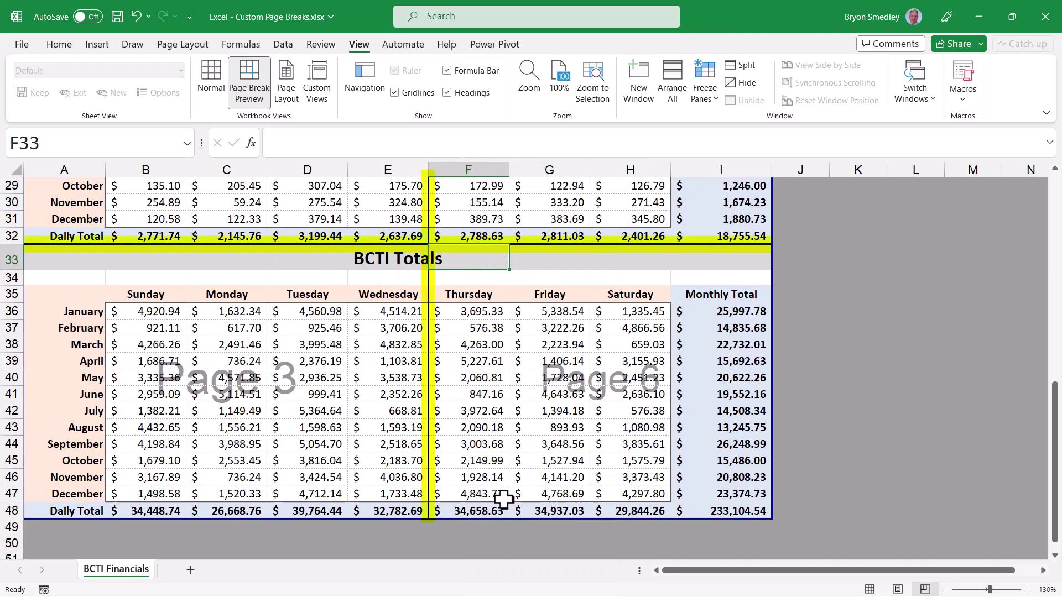
{"action": "scroll", "coordinate": [441, 372], "scroll_direction": "up", "scroll_amount": 1}
{"action": "scroll", "coordinate": [441, 372], "scroll_direction": "up", "scroll_amount": 1}
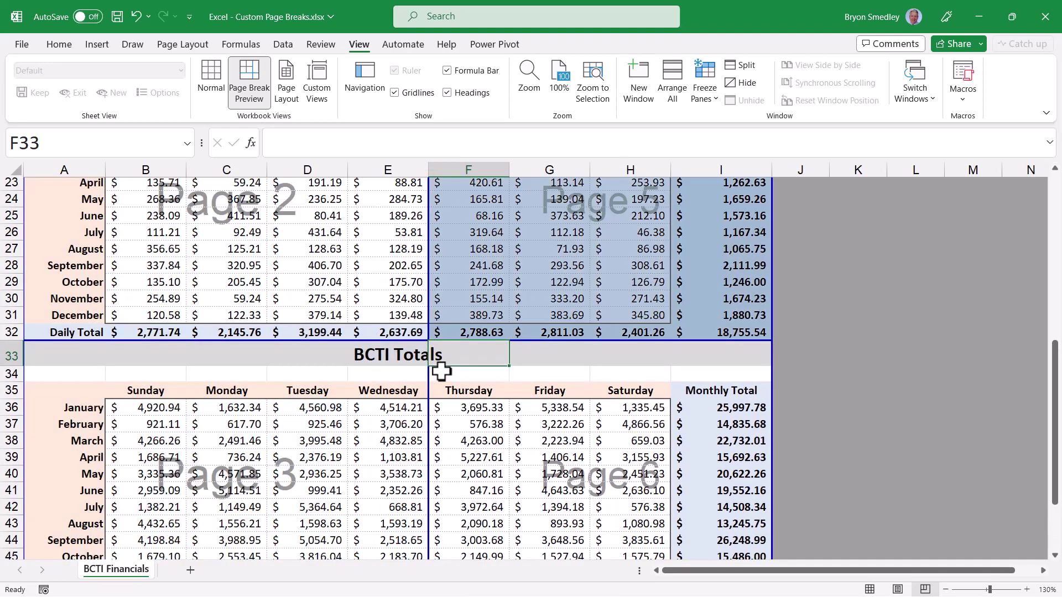
{"action": "scroll", "coordinate": [441, 372], "scroll_direction": "down", "scroll_amount": 2}
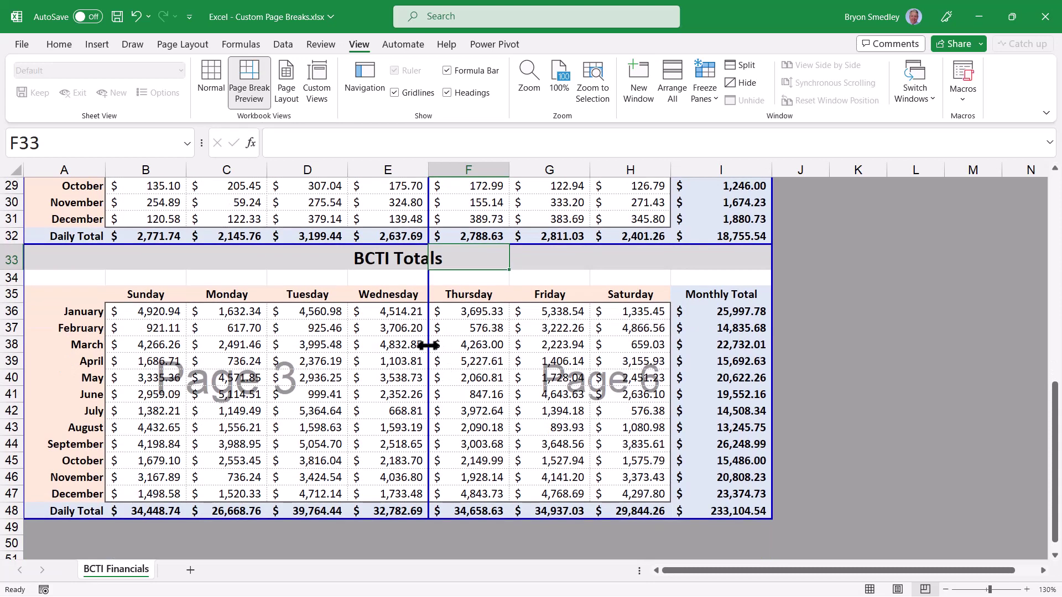
Try dragging the vertical break away, undo it, and remove the page breaks at F33
{"action": "left_click_drag", "start_coordinate": [428, 346], "coordinate": [16, 327]}
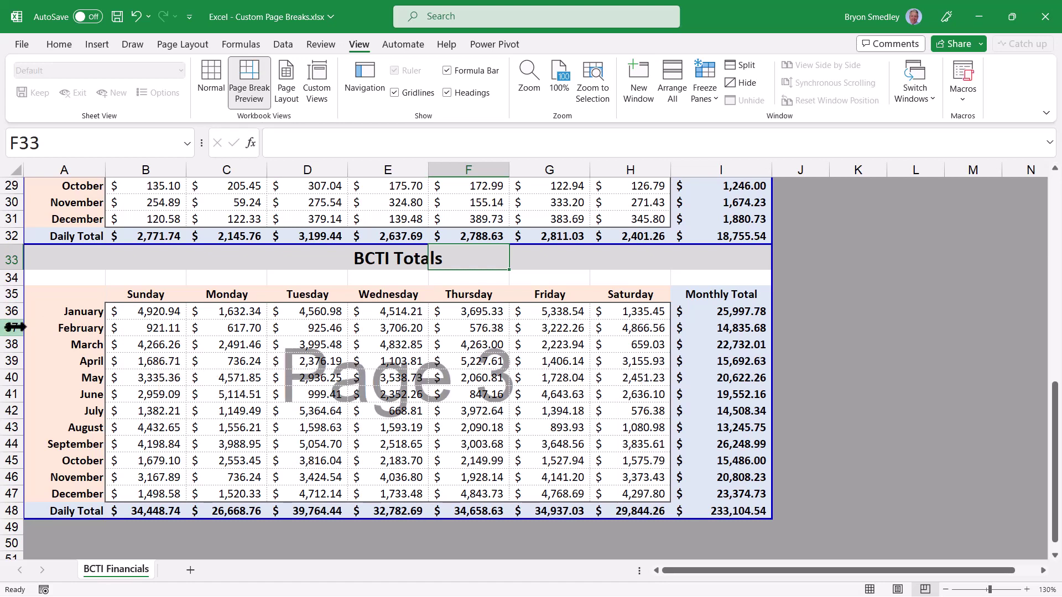
{"action": "key", "text": "ctrl+z"}
{"action": "right_click", "coordinate": [478, 258]}
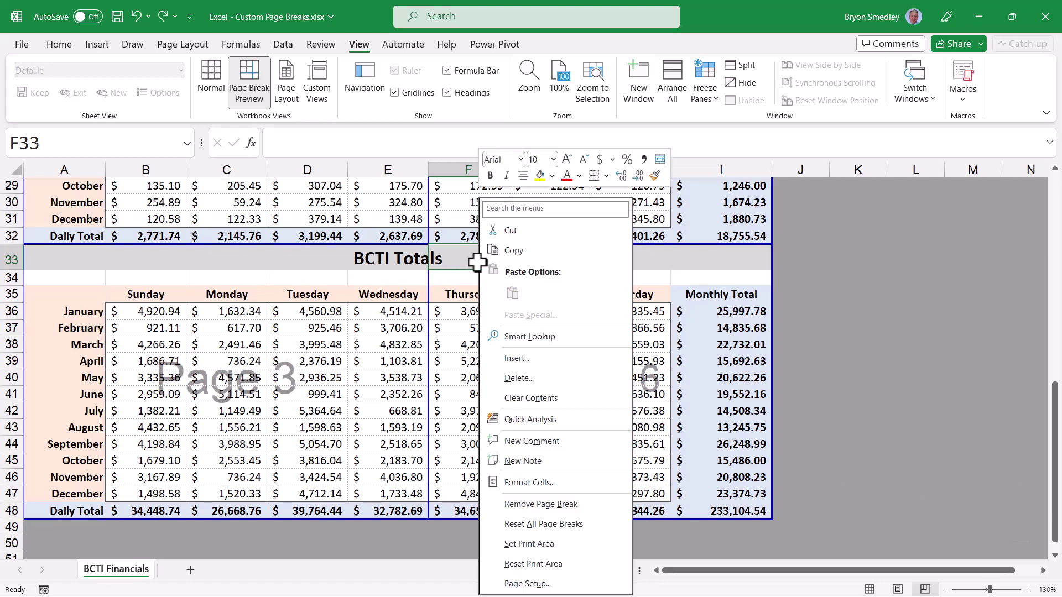
{"action": "left_click", "coordinate": [495, 505]}
Re-insert breaks at A33 and F33, then drag the E–F vertical break off the left edge
{"action": "left_click", "coordinate": [53, 257]}
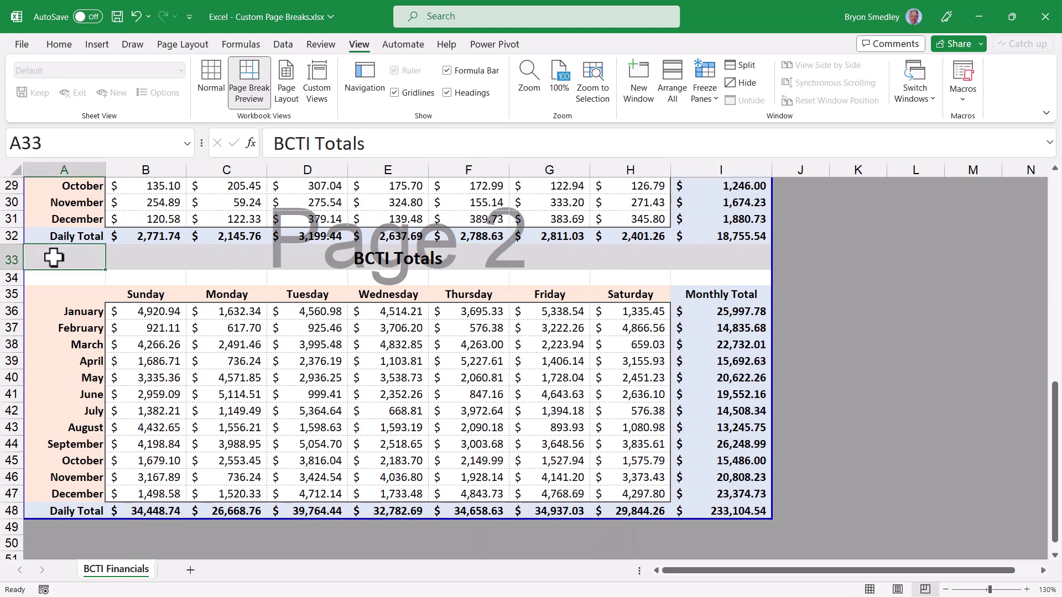
{"action": "right_click", "coordinate": [54, 257]}
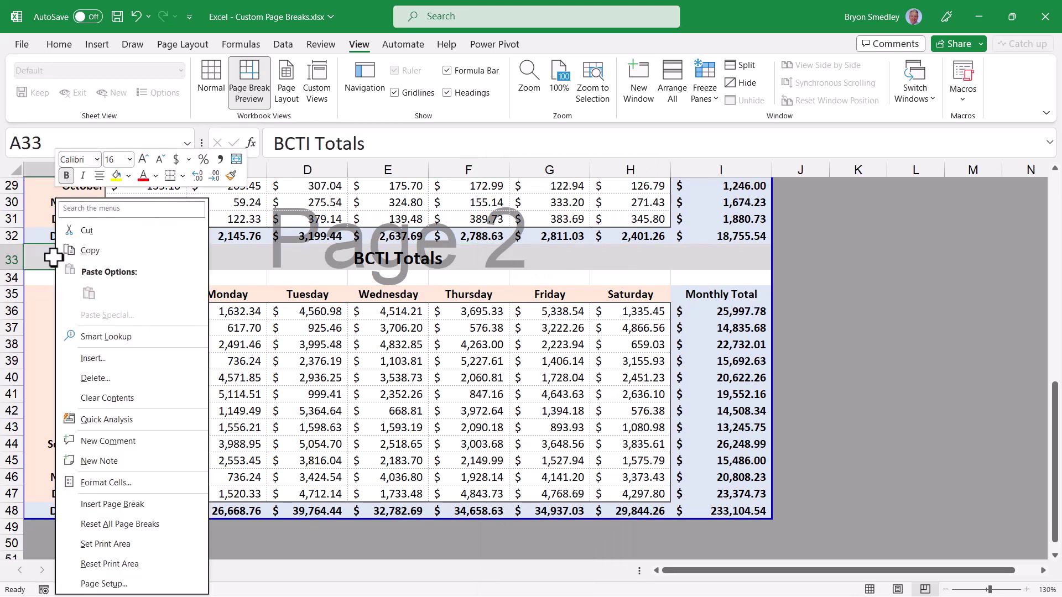
{"action": "left_click", "coordinate": [88, 504]}
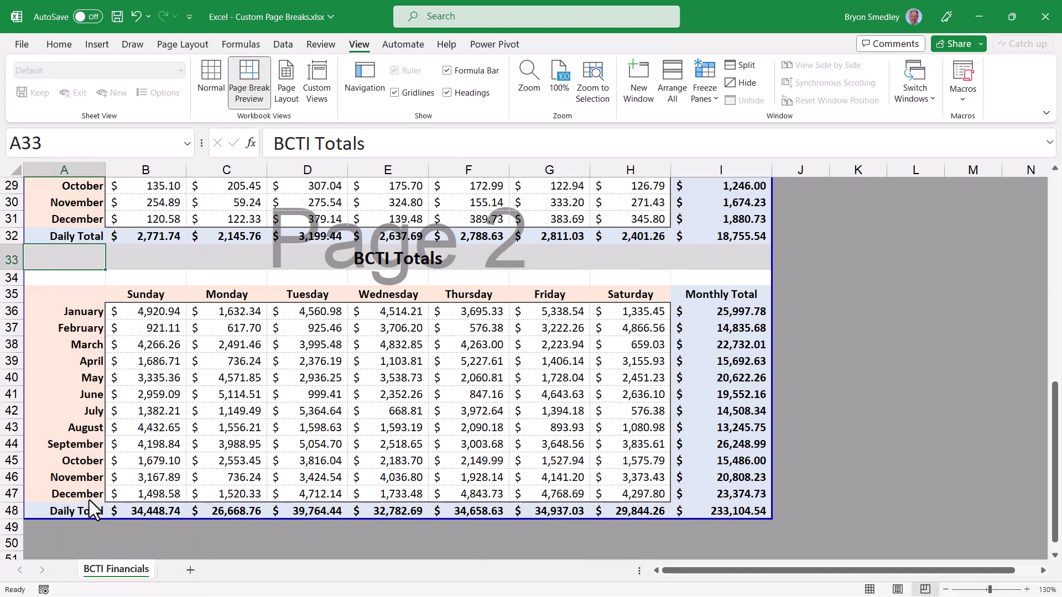
{"action": "right_click", "coordinate": [476, 260]}
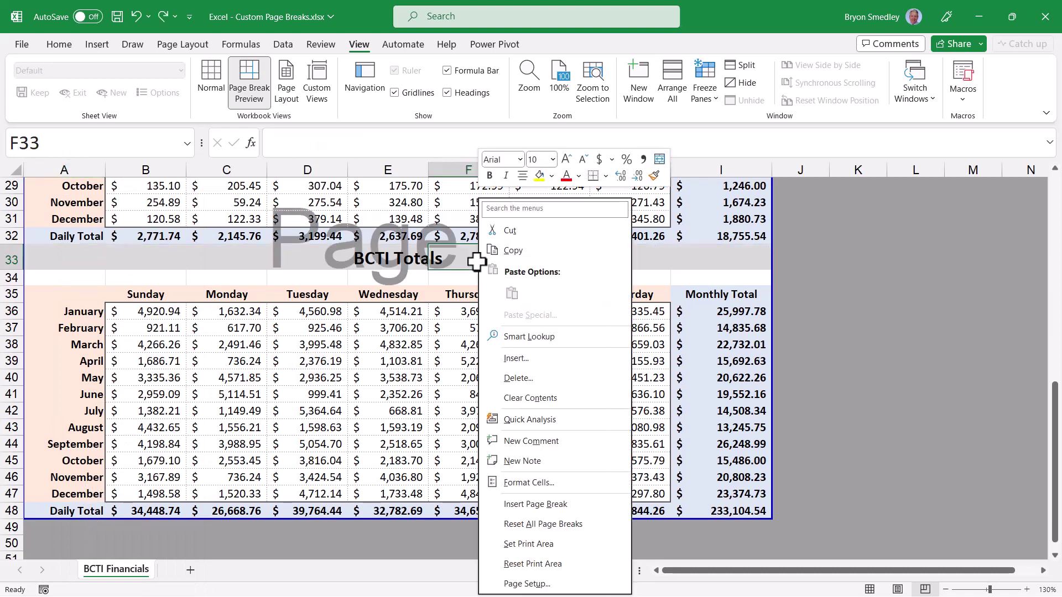
{"action": "left_click", "coordinate": [527, 506]}
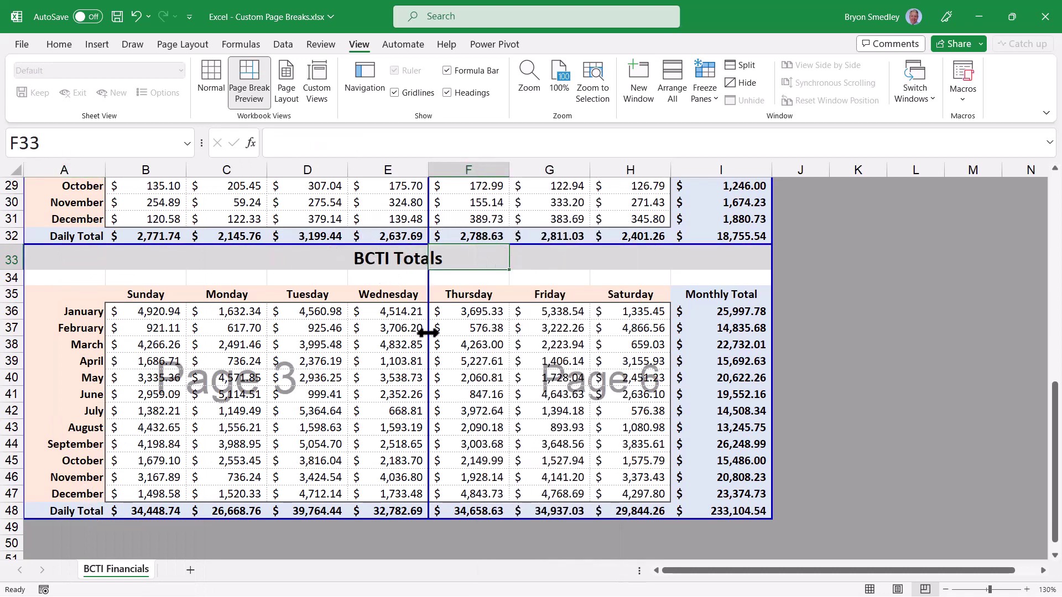
{"action": "left_click_drag", "start_coordinate": [429, 333], "coordinate": [18, 313]}
Open File > Print and page through the three previewed pages
{"action": "left_click", "coordinate": [26, 45]}
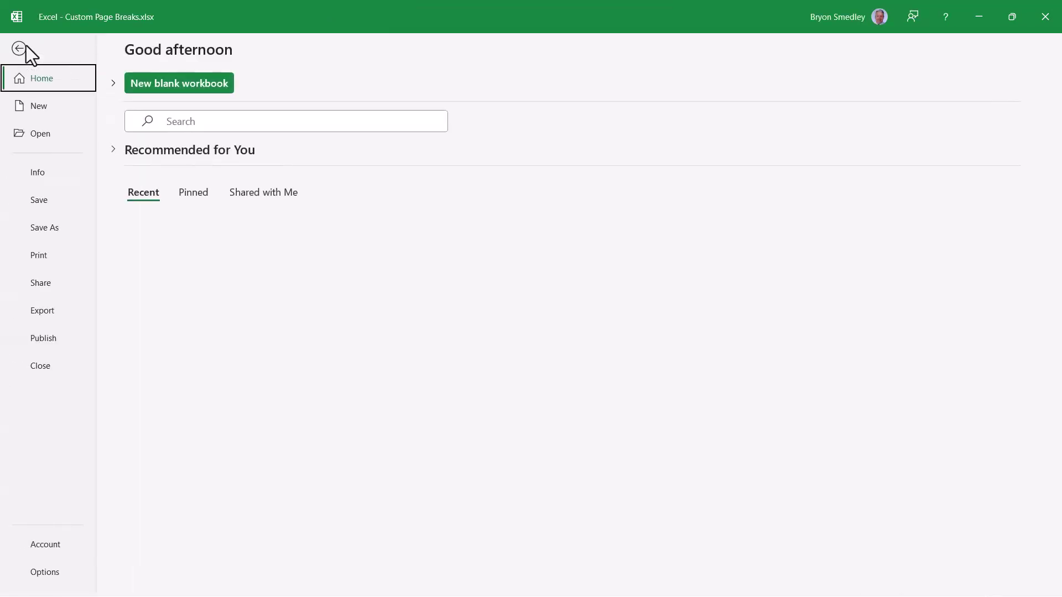
{"action": "left_click", "coordinate": [37, 255]}
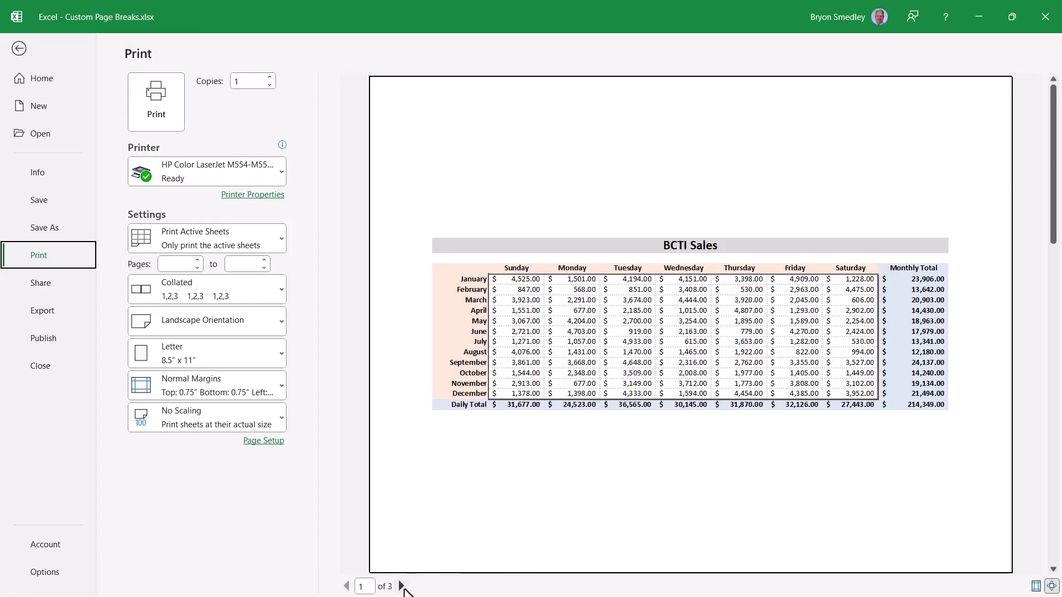
{"action": "left_click", "coordinate": [402, 587]}
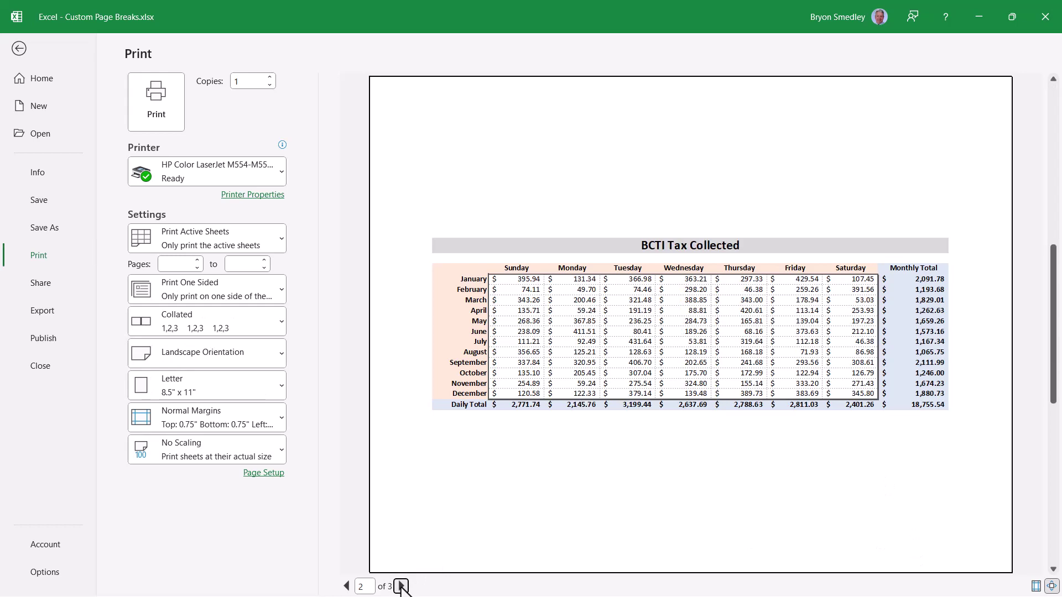
{"action": "left_click", "coordinate": [402, 586]}
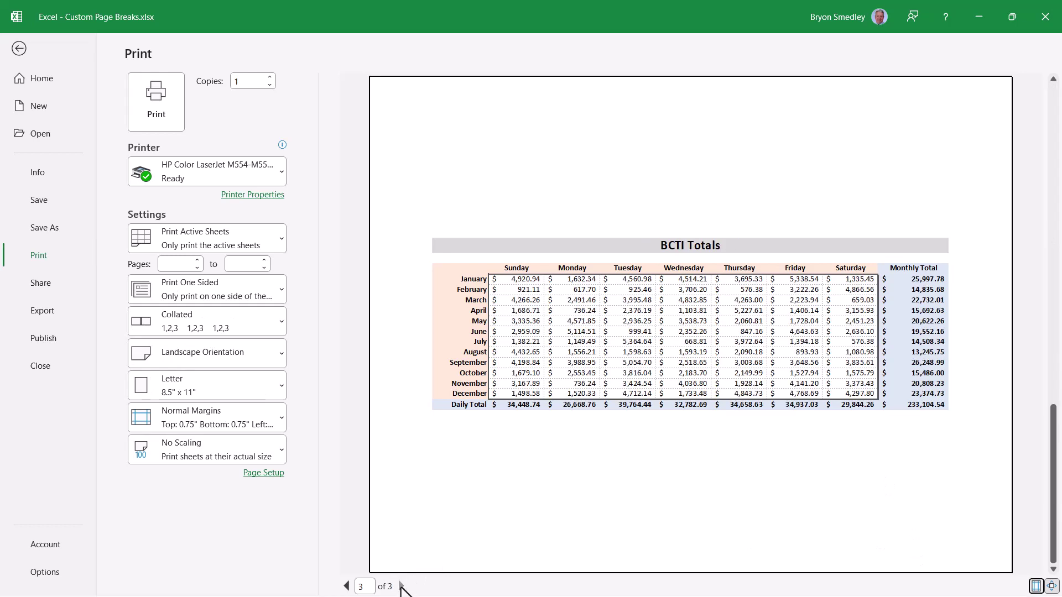